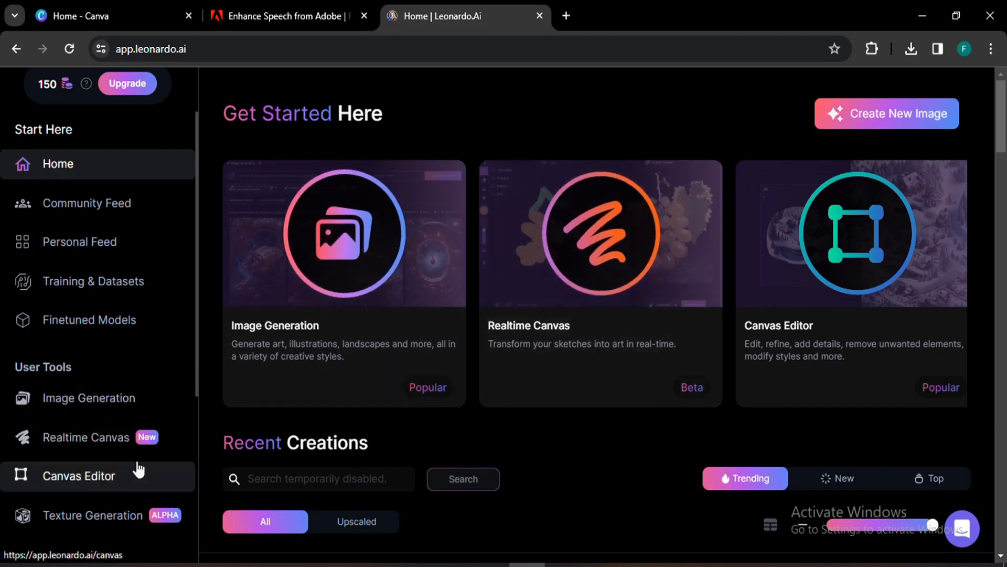
- Open the Realtime Canvas and ready the drawing brush at size 181
left_click(120, 439)
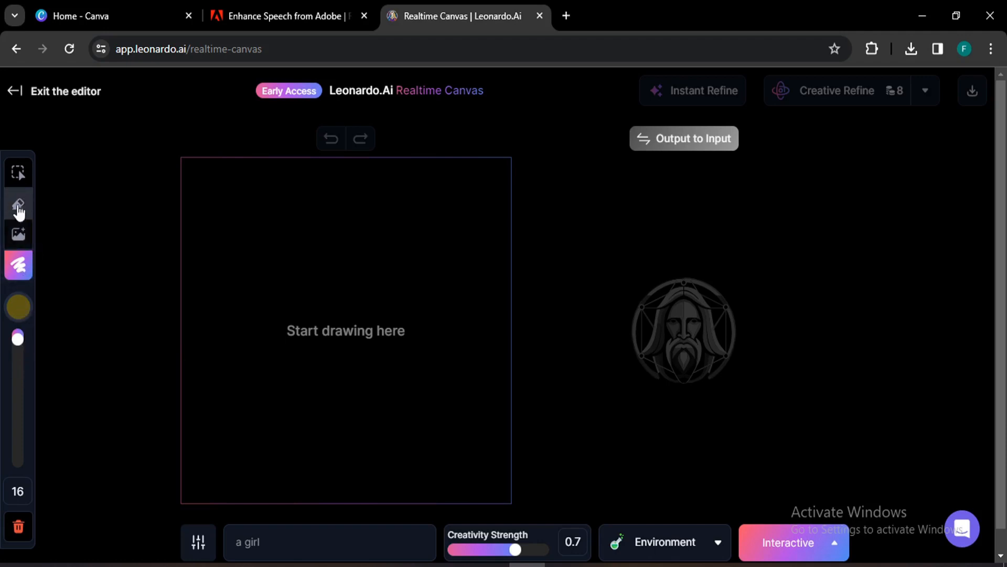
left_click(18, 173)
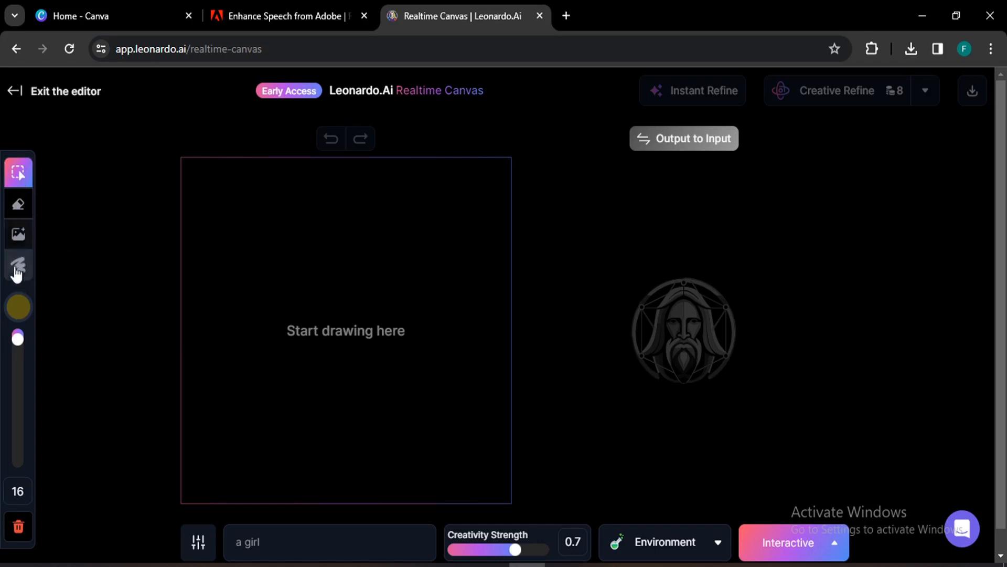
left_click(21, 267)
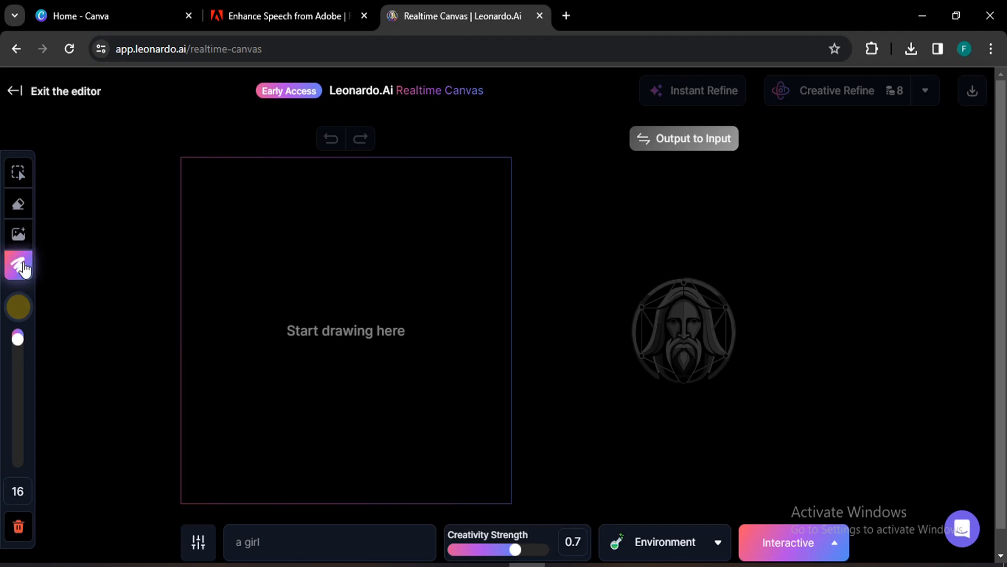
mouse_move(18, 338)
left_mouse_down()
mouse_move(19, 465)
mouse_move(19, 340)
mouse_move(21, 413)
mouse_move(29, 359)
mouse_move(26, 460)
left_mouse_up()
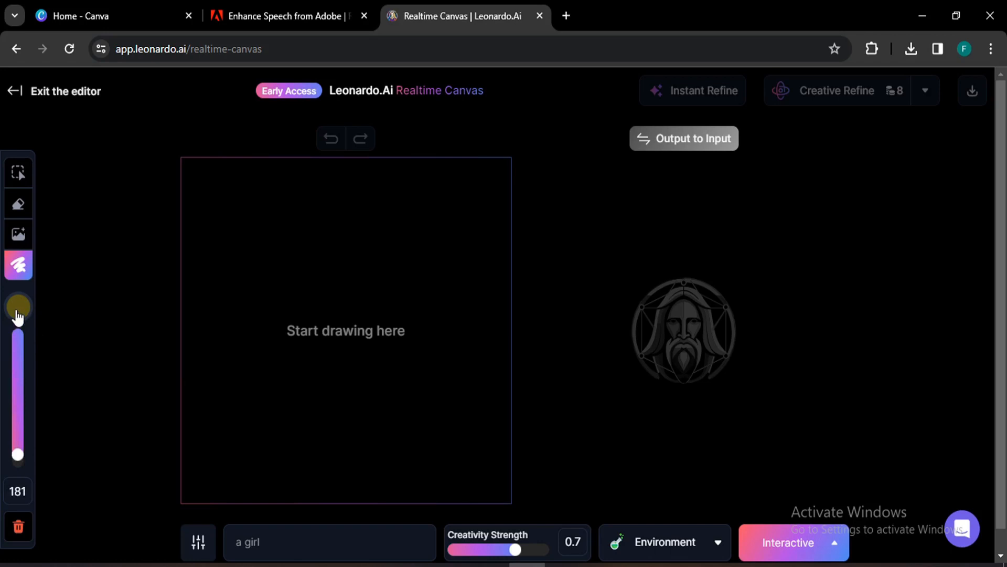
- Set the brush colour to bright yellow #F6E209 and paint over most of the canvas with brush size 77
left_click(20, 314)
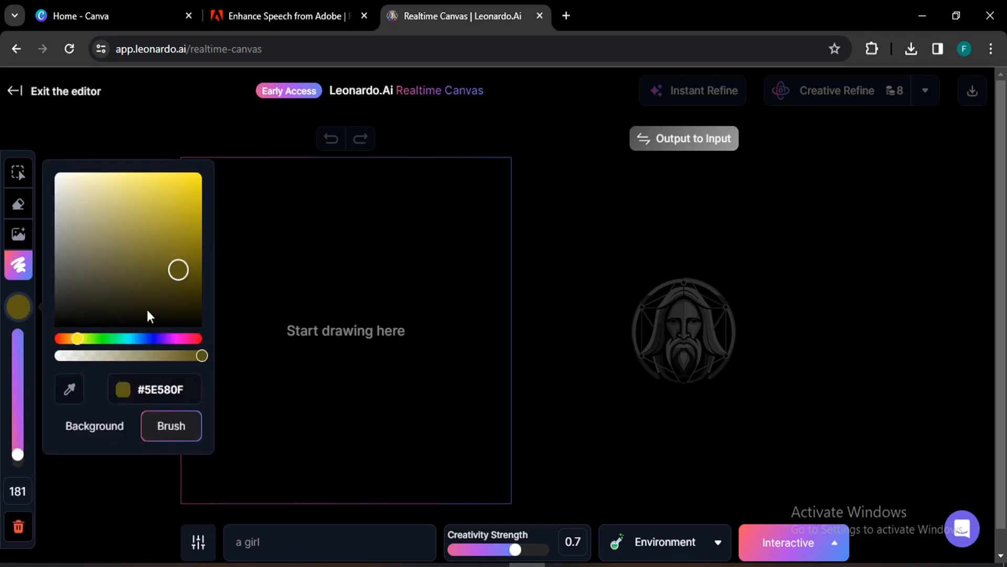
left_click_drag(178, 270, 197, 178)
left_click(169, 438)
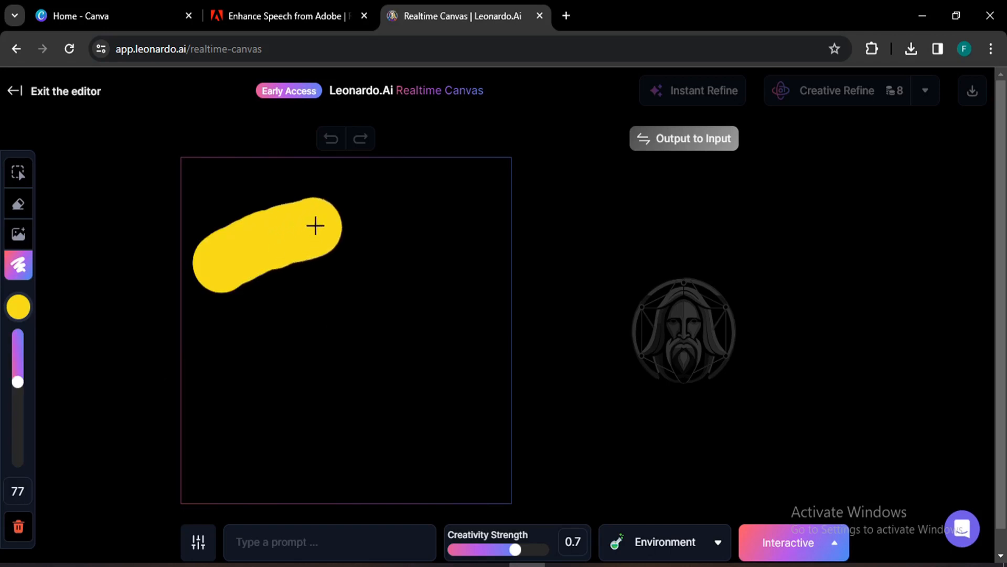
mouse_move(314, 225)
left_mouse_down()
mouse_move(343, 223)
mouse_move(196, 312)
mouse_move(360, 265)
mouse_move(313, 338)
mouse_move(350, 369)
mouse_move(379, 357)
left_mouse_up()
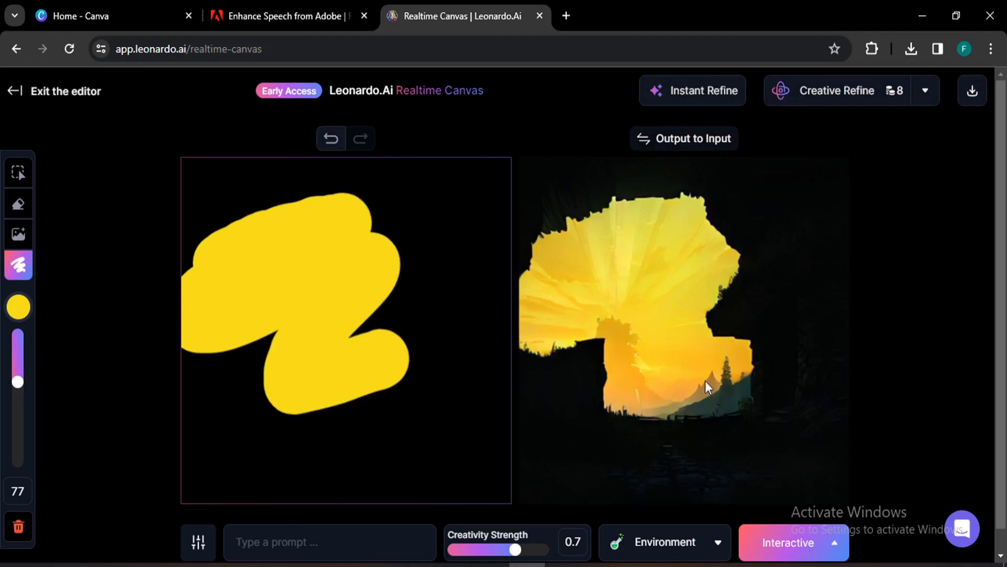
mouse_move(394, 364)
left_mouse_down()
mouse_move(443, 333)
mouse_move(373, 421)
mouse_move(340, 314)
mouse_move(432, 202)
mouse_move(210, 168)
mouse_move(230, 261)
mouse_move(225, 387)
mouse_move(315, 488)
mouse_move(504, 391)
left_mouse_up()
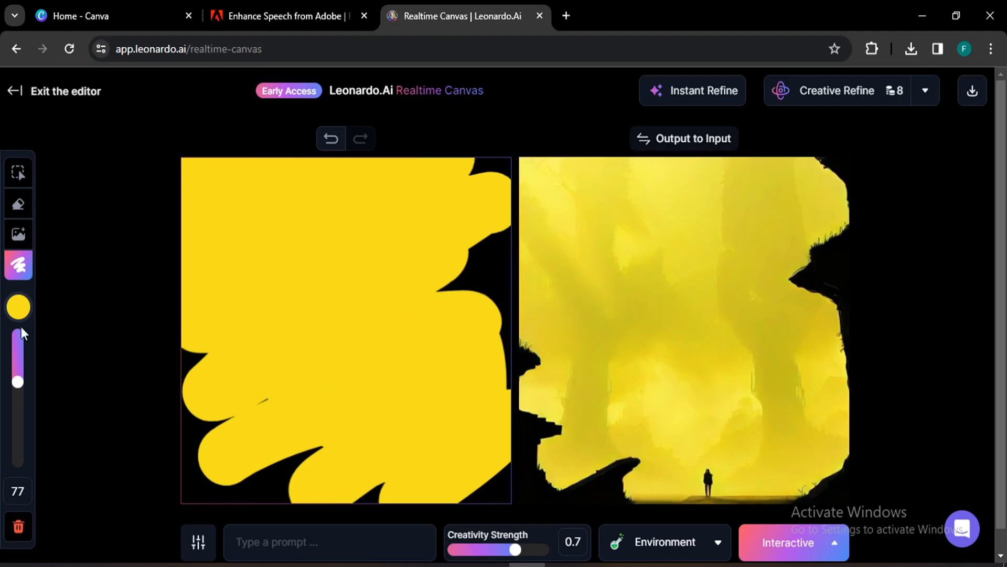
- Change the brush colour to blue #0A21F5 and paint a round blob near the middle of the yellow area
left_click(19, 308)
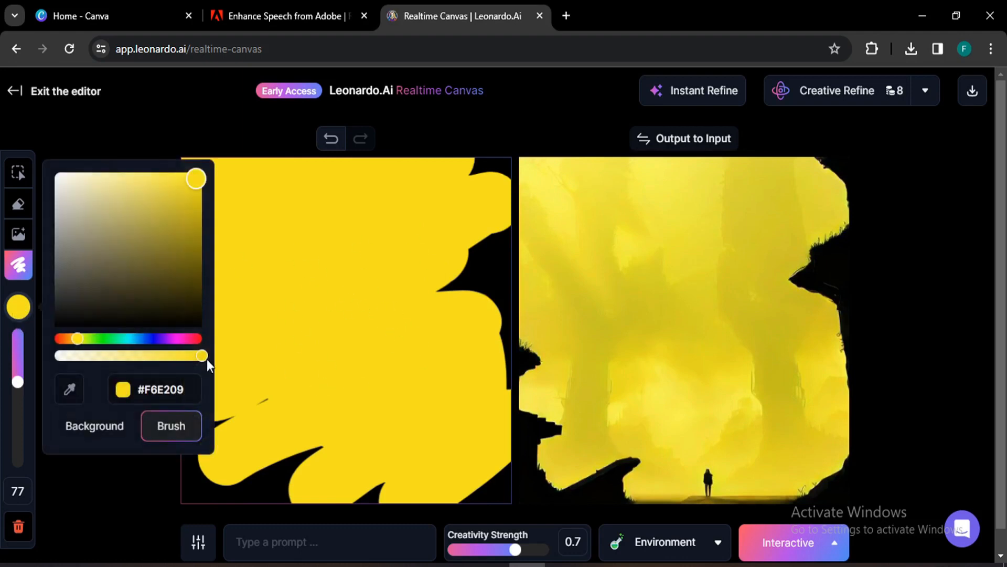
left_click(150, 338)
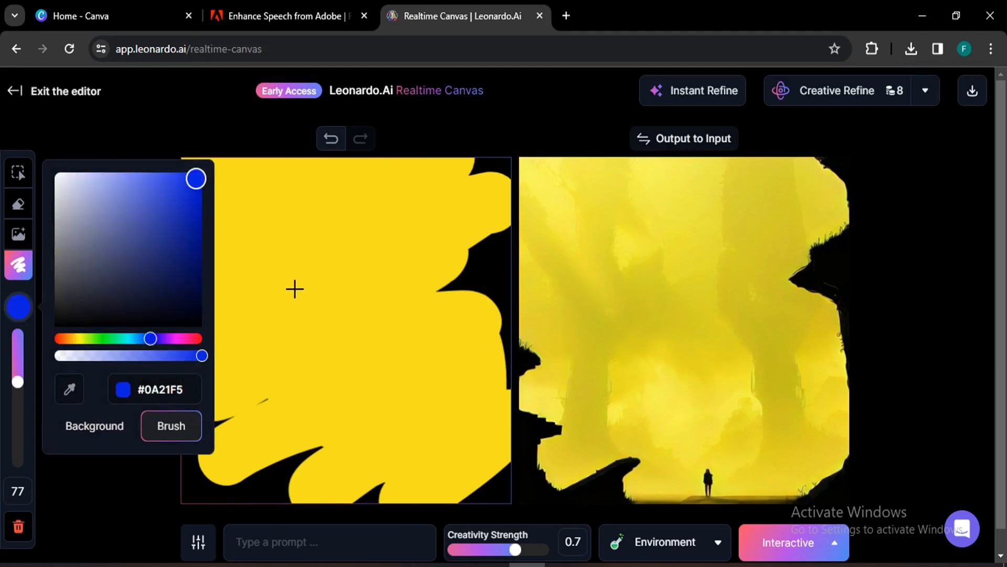
left_click(292, 290)
mouse_move(292, 289)
left_mouse_down()
mouse_move(299, 324)
mouse_move(339, 327)
mouse_move(344, 292)
mouse_move(311, 288)
mouse_move(331, 312)
left_mouse_up()
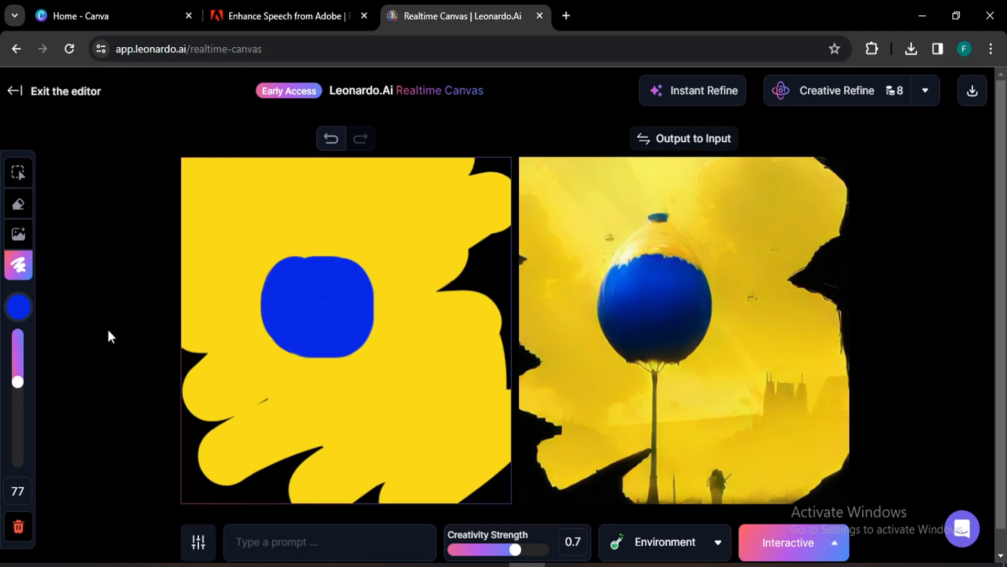
- Paint an orange-red #F5340A ring around the blue blob with brush size 35
left_click_drag(21, 383, 20, 348)
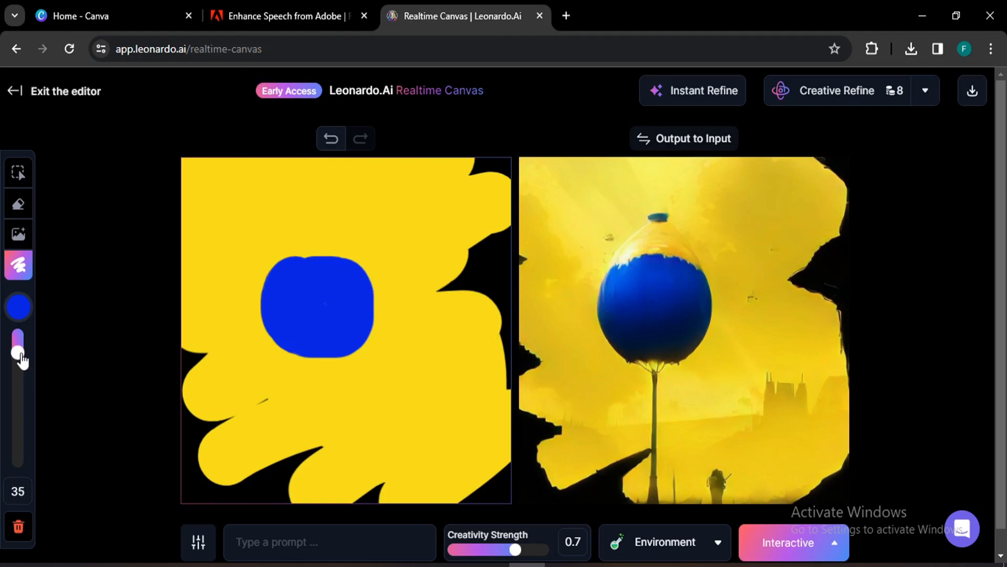
left_click(20, 308)
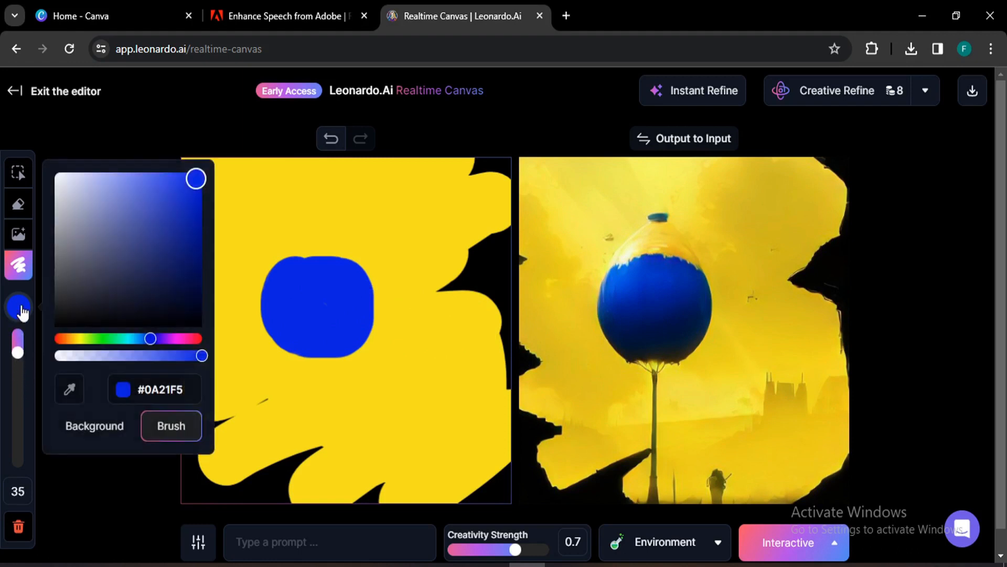
left_click(59, 339)
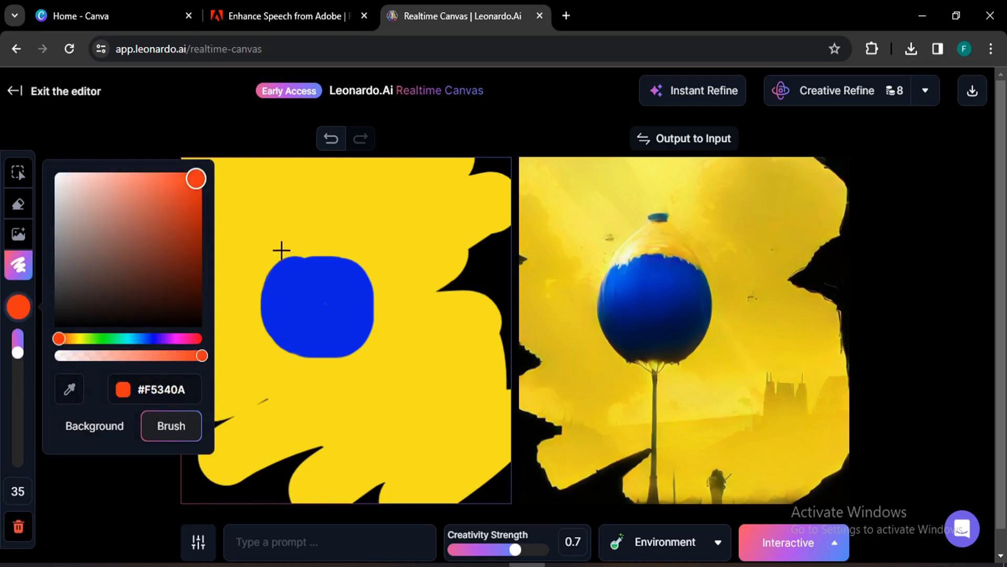
mouse_move(245, 232)
left_mouse_down()
mouse_move(342, 219)
mouse_move(418, 230)
mouse_move(462, 343)
mouse_move(382, 409)
mouse_move(284, 414)
mouse_move(211, 330)
mouse_move(228, 249)
mouse_move(250, 229)
left_mouse_up()
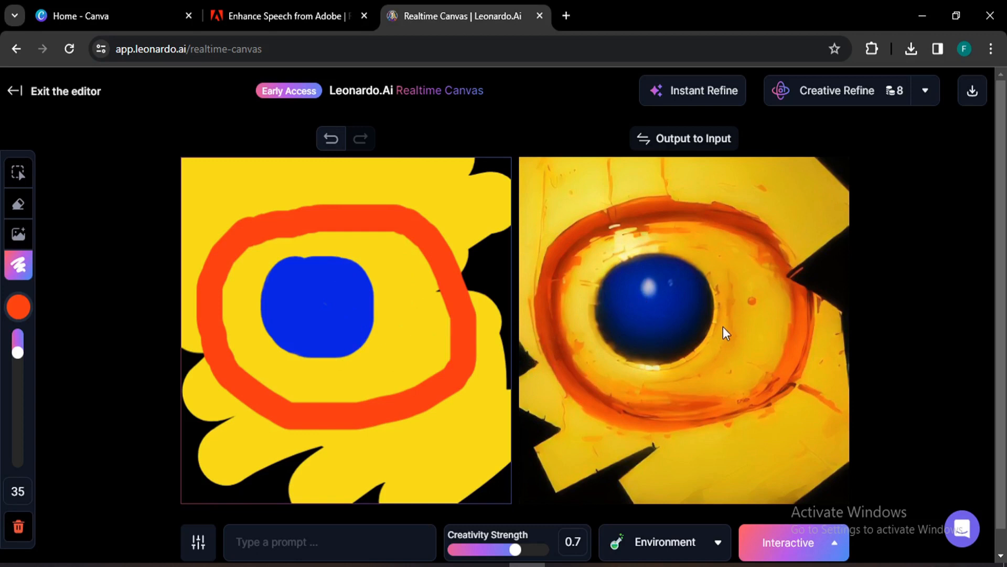
- Enter "omlete" as the prompt for the generated image
scroll(723, 328, "down", 1)
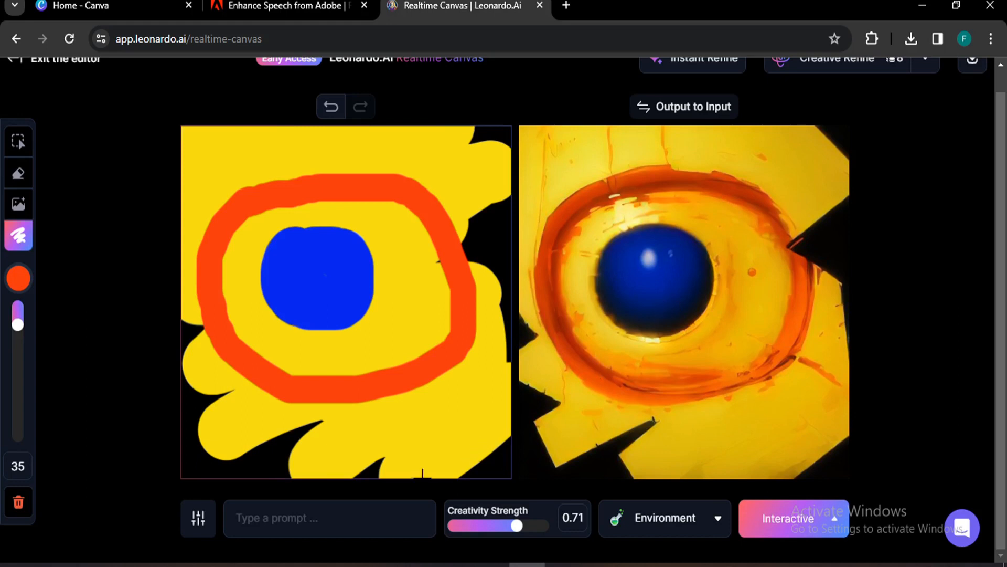
left_click(304, 518)
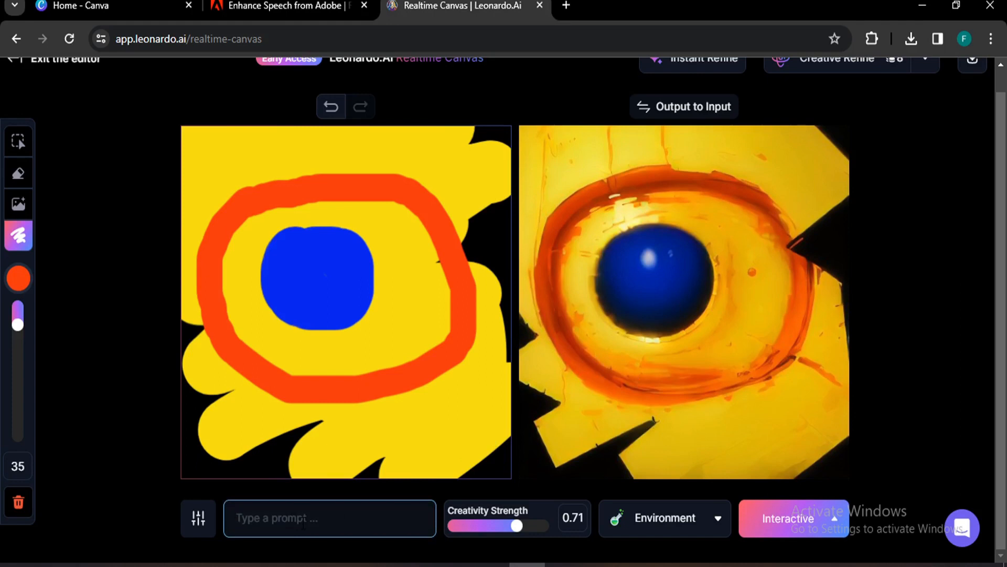
type("omlete")
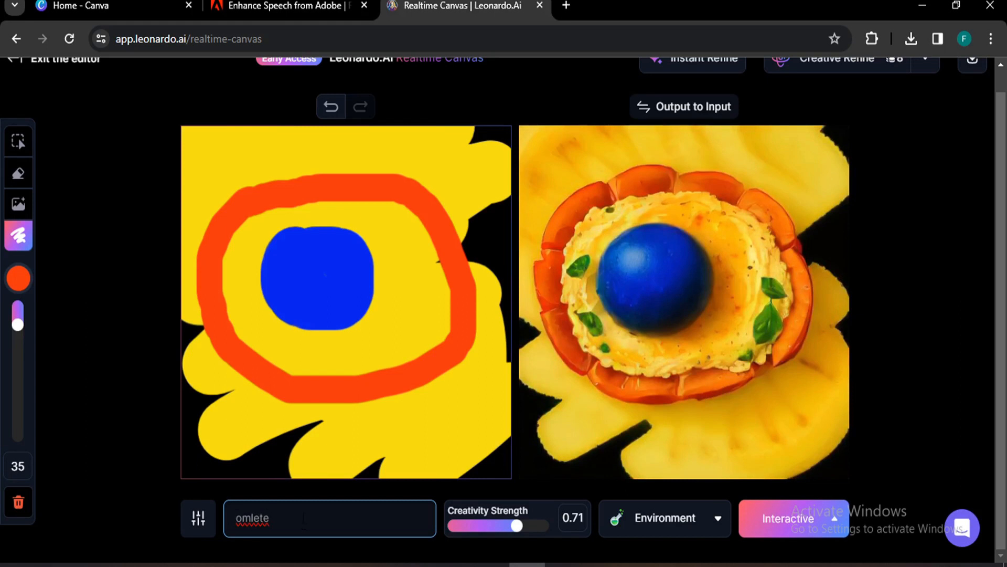
- Change the brush colour to off-white and paint over the blue blob inside the orange ring
left_click(23, 282)
left_click(62, 328)
mouse_move(302, 264)
left_mouse_down()
mouse_move(307, 293)
mouse_move(324, 251)
mouse_move(316, 321)
mouse_move(311, 239)
mouse_move(364, 267)
mouse_move(272, 259)
mouse_move(340, 272)
left_mouse_up()
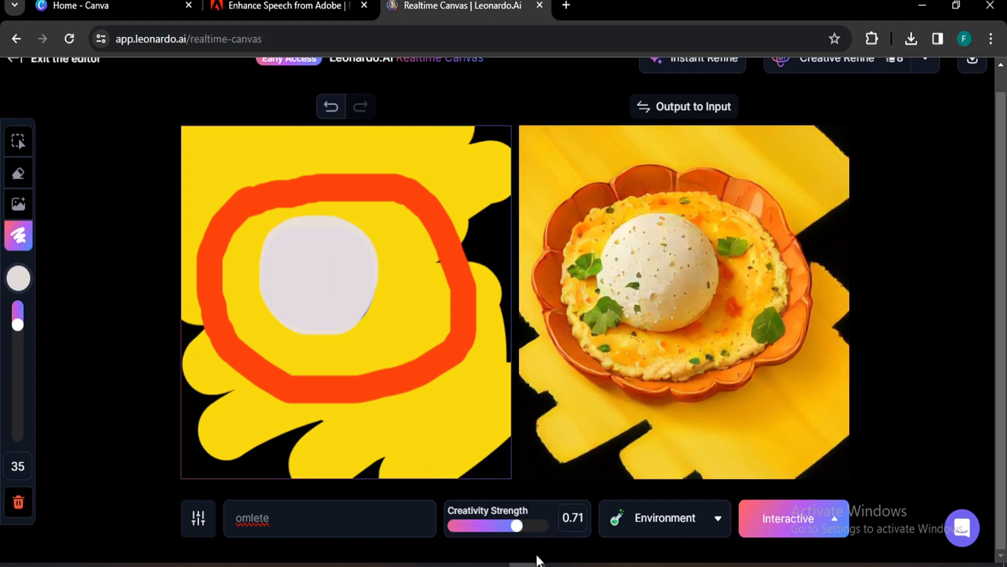
- Try Creativity Strength values of 0.58, 0.81 and 0.86 on the omelette image, and settle on 0.7
left_click_drag(510, 527, 496, 527)
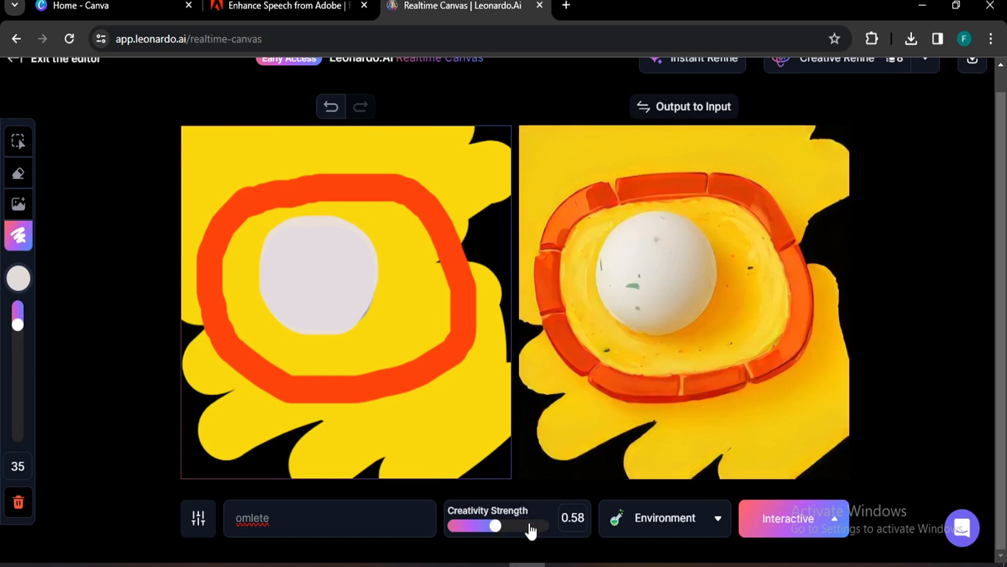
left_click_drag(531, 530, 534, 528)
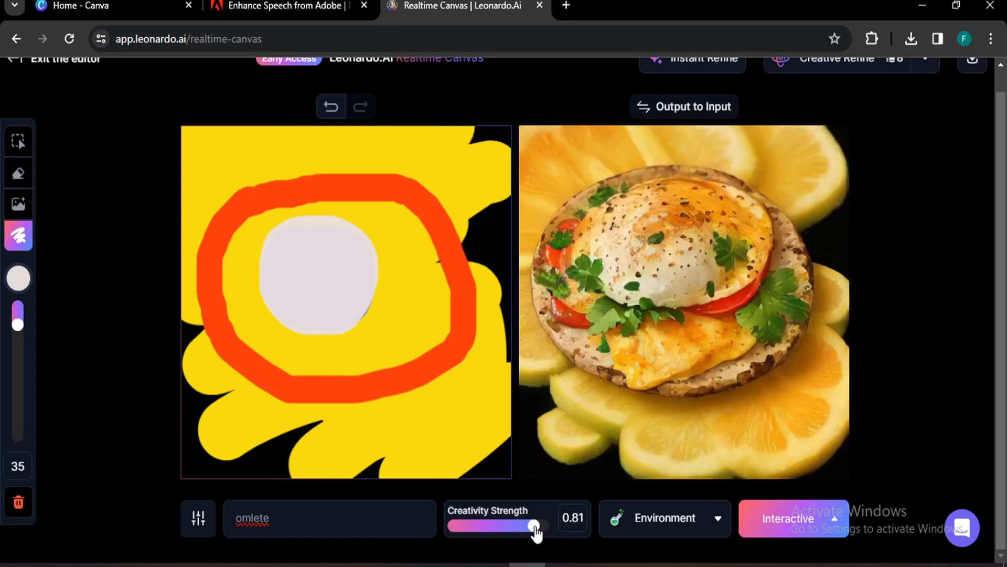
left_click_drag(533, 525, 542, 526)
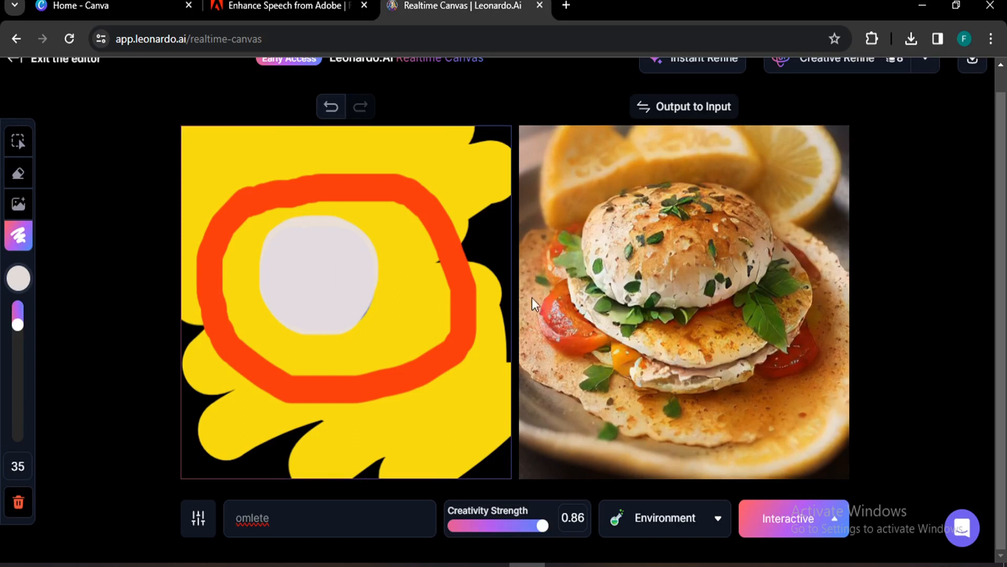
left_click(508, 527)
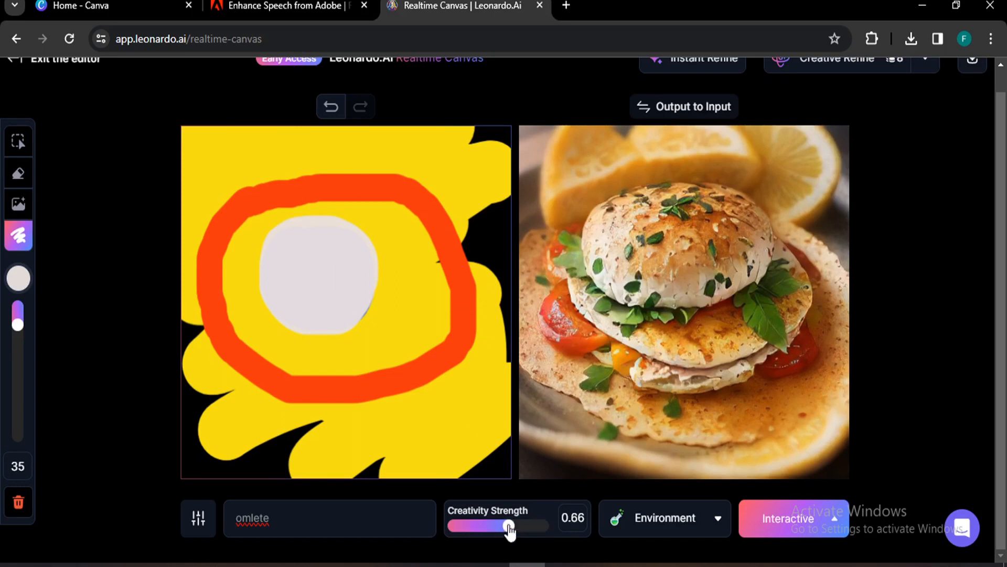
left_click_drag(509, 527, 515, 526)
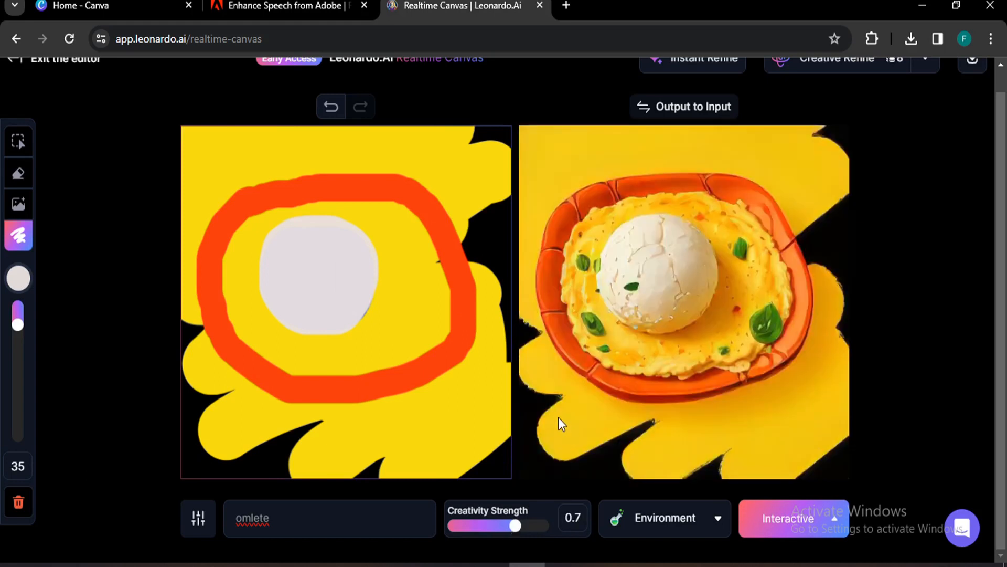
- Try the Cinematic, Photography and Anime styles on the omelette image, and return the style to Environment
left_click(682, 523)
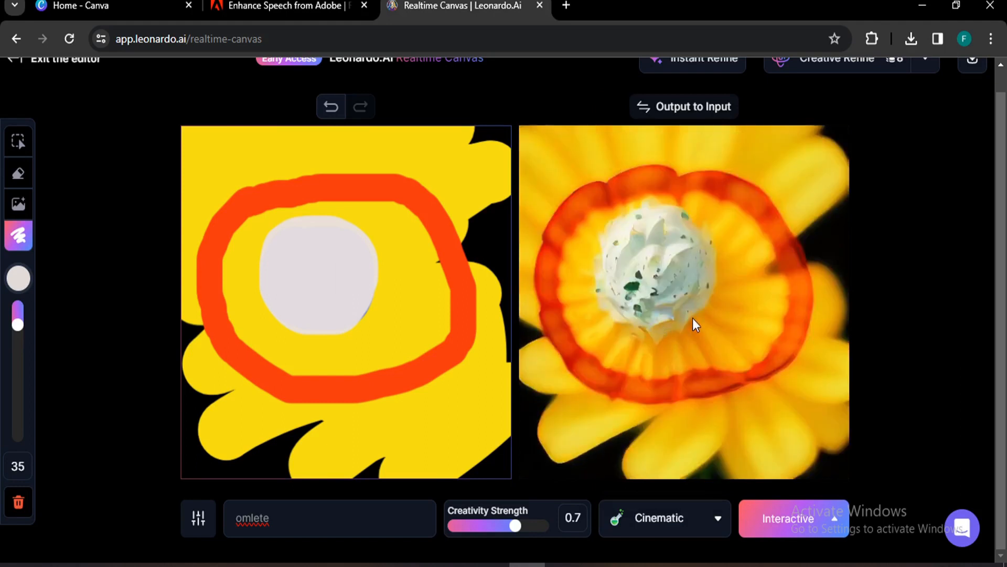
left_click(685, 527)
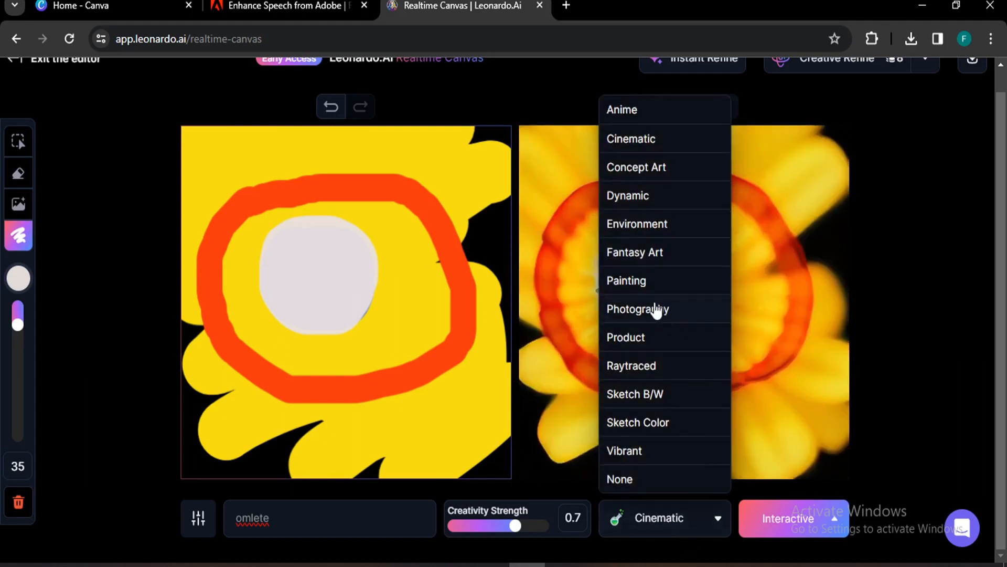
left_click(654, 309)
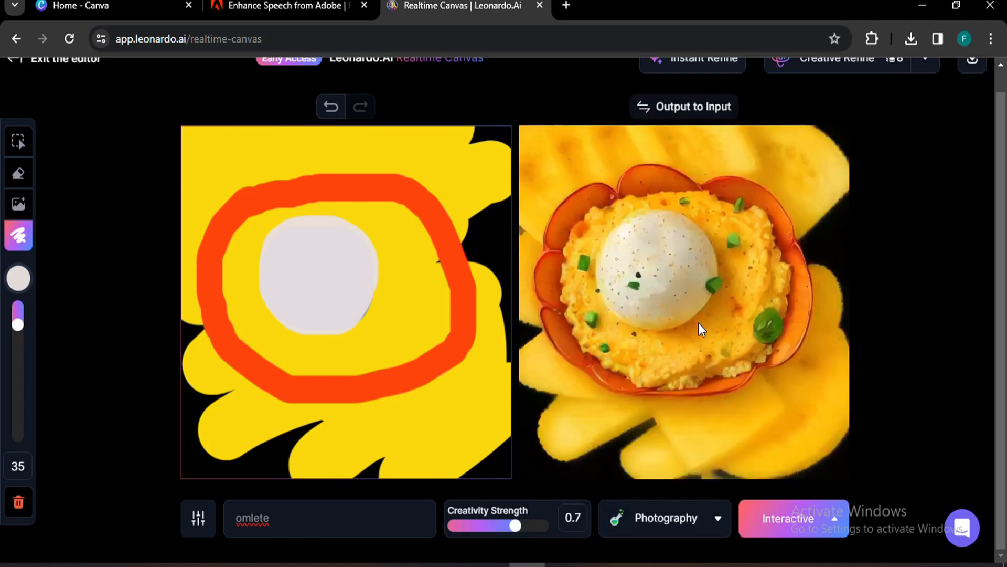
left_click(718, 519)
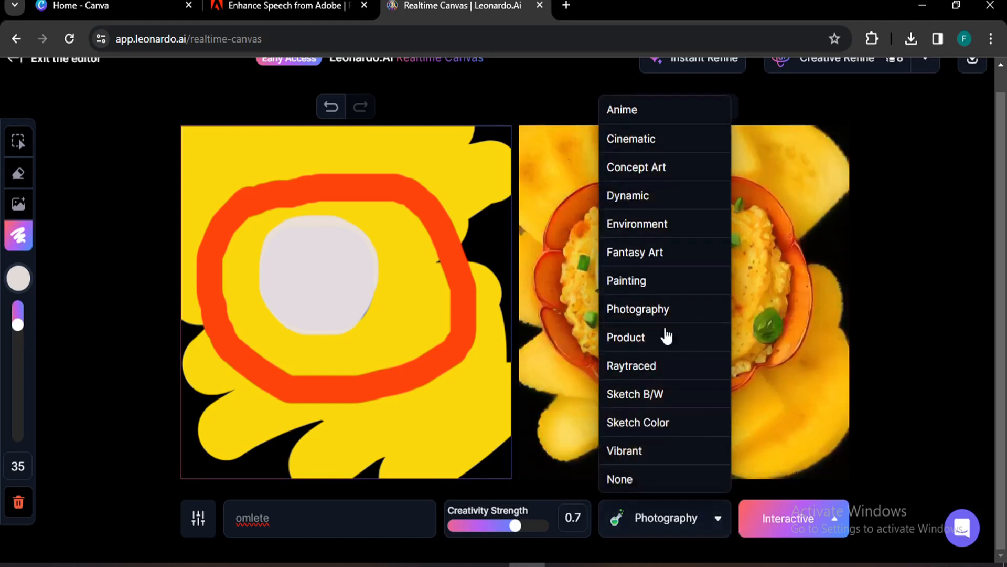
left_click(651, 116)
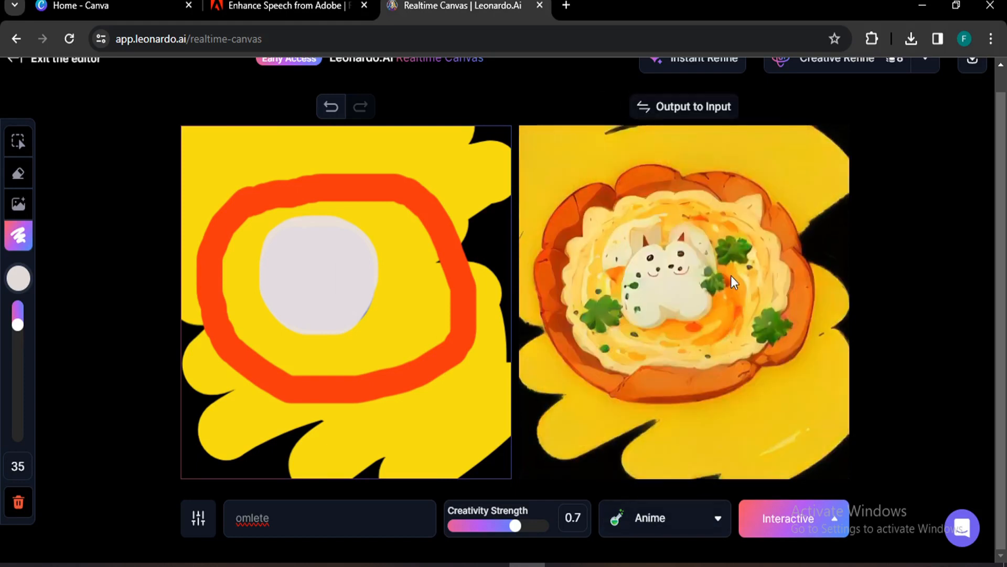
left_click(662, 532)
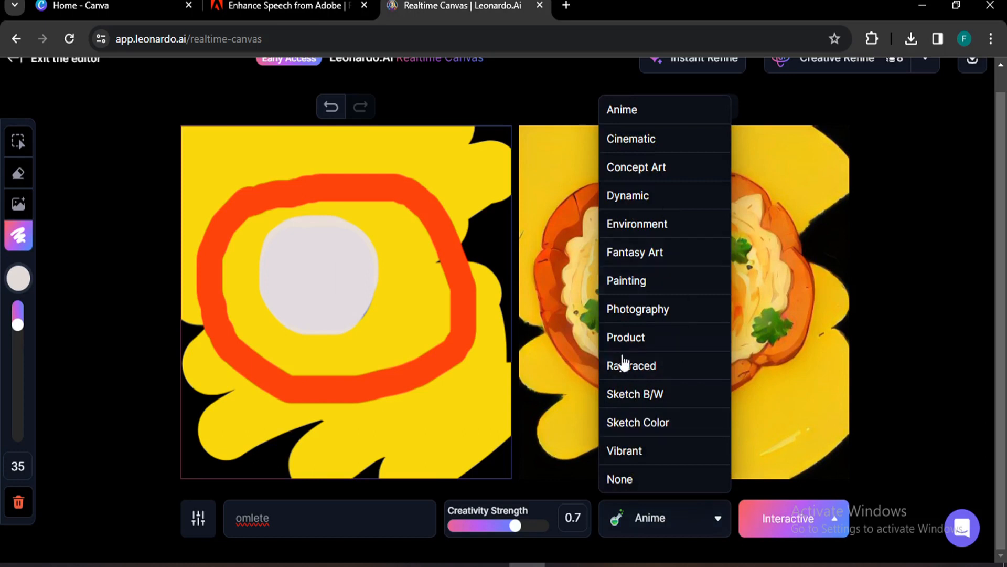
left_click(646, 223)
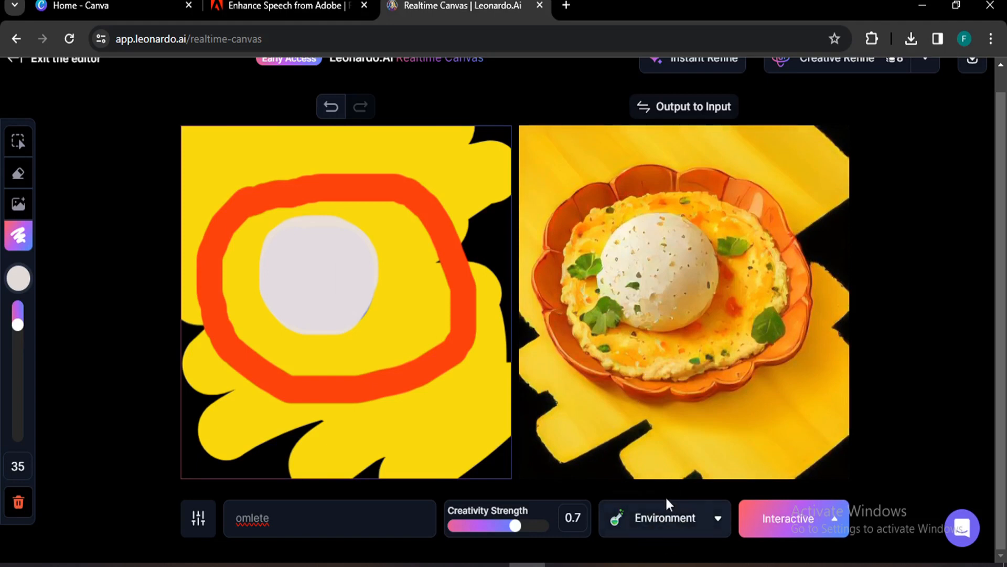
left_click(790, 529)
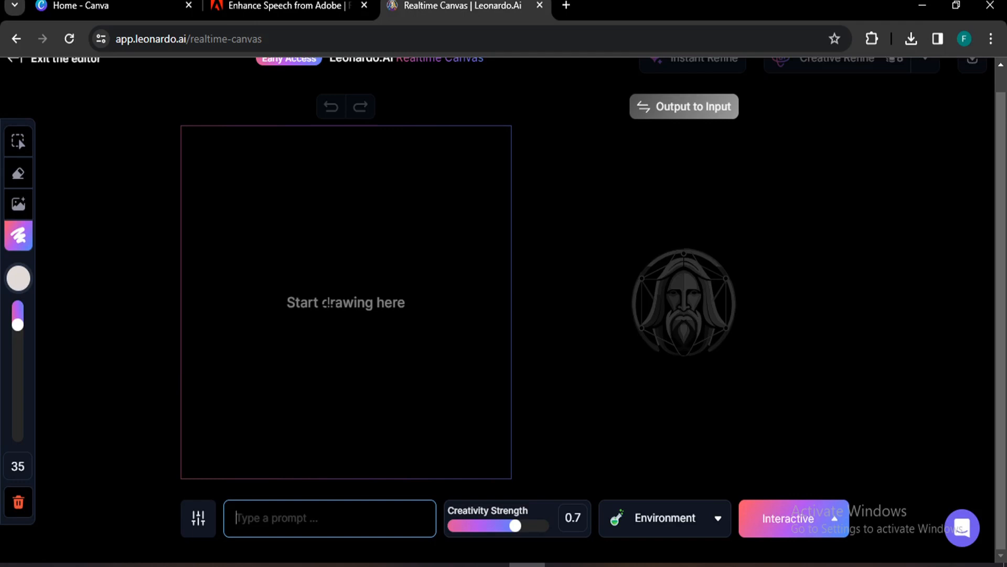
- Fill the whole empty canvas with blue using brush size 197
left_click(18, 278)
left_click_drag(18, 325, 17, 405)
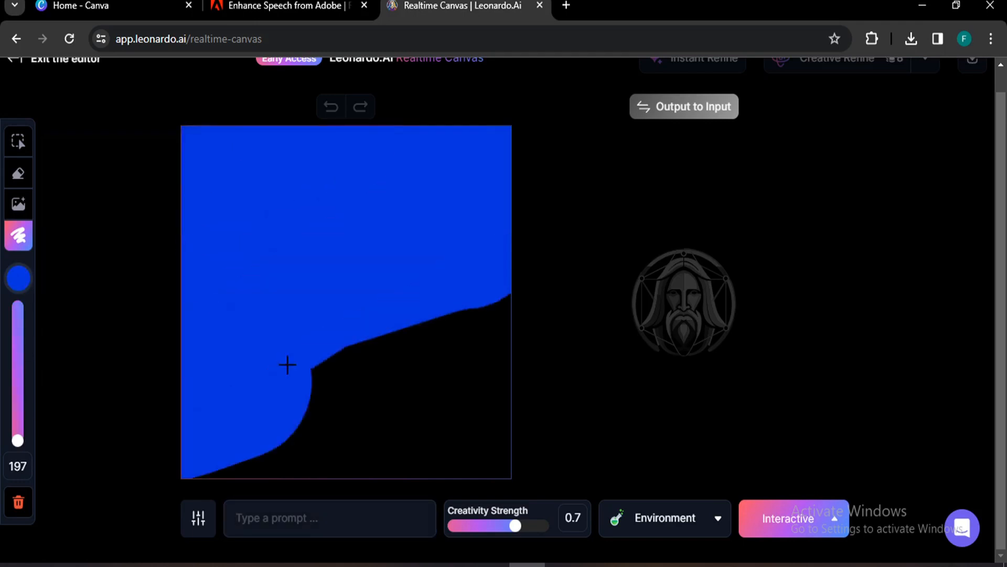
left_click_drag(288, 364, 443, 343)
- Set the brush colour to near-black #010512, reduce the brush size, and paint a dark spot in the canvas's upper-left area
left_click(19, 282)
left_click(194, 288)
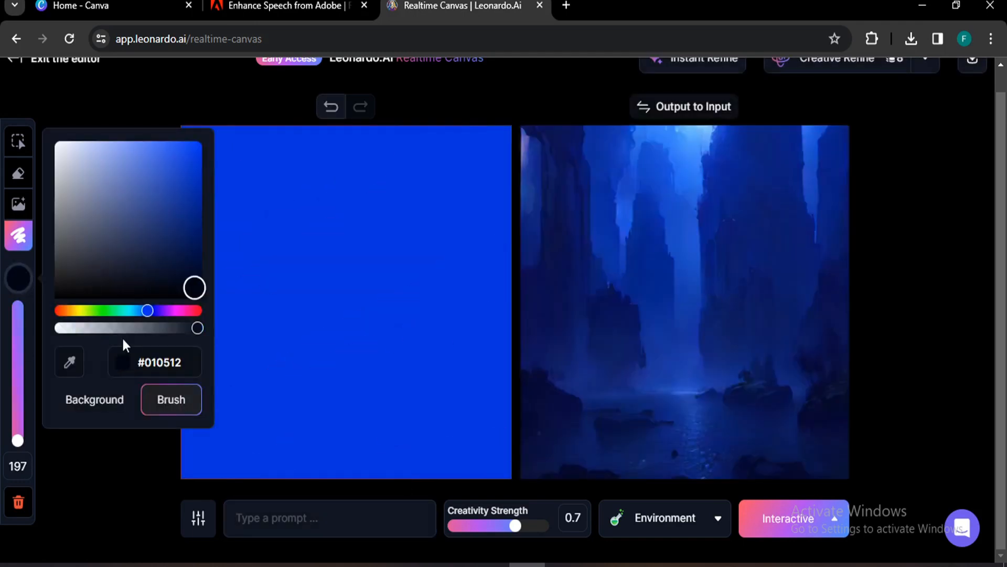
left_click_drag(17, 440, 17, 344)
left_click_drag(256, 190, 286, 189)
- Set the brush colour back to blue and erase an irregular patch in the canvas's upper-left area with the eraser at size 38
left_click(18, 173)
mouse_move(18, 345)
left_mouse_down()
mouse_move(19, 313)
mouse_move(18, 327)
left_mouse_up()
mouse_move(272, 161)
left_mouse_down()
mouse_move(250, 208)
mouse_move(291, 163)
left_mouse_up()
left_click(18, 278)
left_click(196, 151)
left_click(19, 278)
left_click(196, 156)
left_click_drag(254, 213, 301, 197)
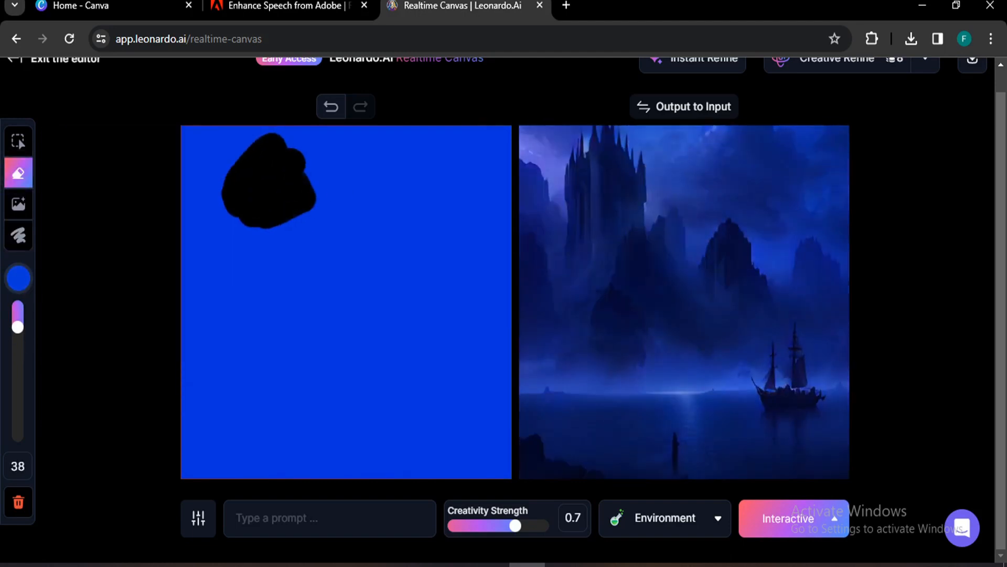
- Set the brush colour to bright blue and paint over the erased black patch in the canvas's upper-left area
left_click(18, 278)
left_click(198, 153)
left_click(19, 235)
left_click_drag(262, 158, 291, 191)
- Draw a jagged near-black Godzilla outline across the canvas with brush size 18, and set the prompt to "godzilla"
left_click(18, 278)
left_click(199, 292)
left_click_drag(17, 327, 18, 313)
mouse_move(326, 183)
left_mouse_down()
mouse_move(244, 203)
mouse_move(326, 312)
mouse_move(286, 340)
mouse_move(313, 475)
mouse_move(519, 445)
left_mouse_up()
left_click(315, 518)
type("godzilla")
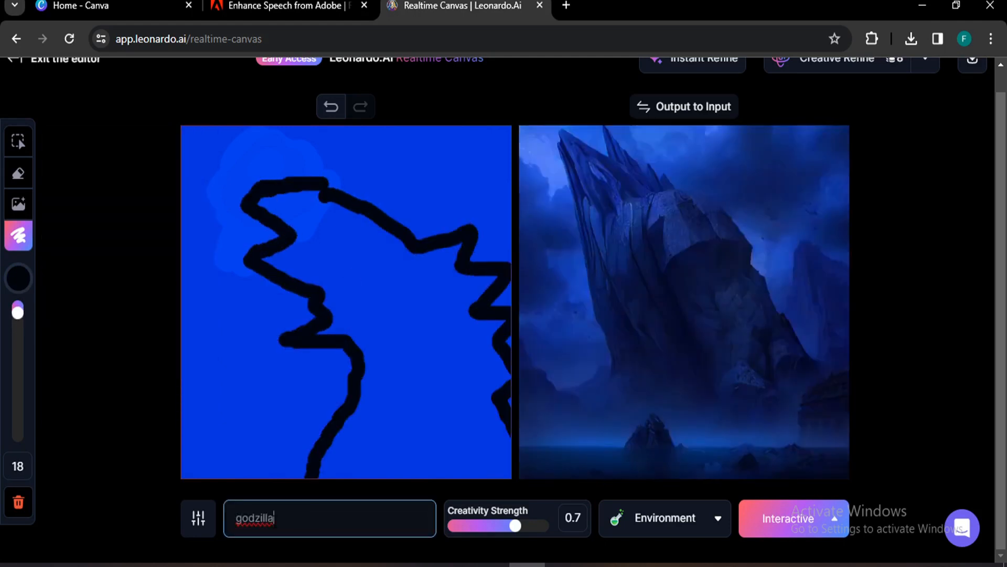
- Set the brush colour to yellow and scribble strokes in the canvas's lower-left corner and along the creature's back
left_click(19, 278)
left_click(81, 310)
left_click(192, 155)
left_click_drag(198, 328, 148, 329)
mouse_move(222, 378)
left_mouse_down()
mouse_move(234, 449)
mouse_move(299, 400)
left_mouse_up()
left_click_drag(237, 451, 286, 415)
mouse_move(418, 185)
left_mouse_down()
mouse_move(520, 368)
mouse_move(475, 275)
left_mouse_up()
- Extend the prompt to "godzilla blasting fire" and paint an orange band from the creature's mouth to the canvas's left edge
left_click(288, 516)
type("blasting fire")
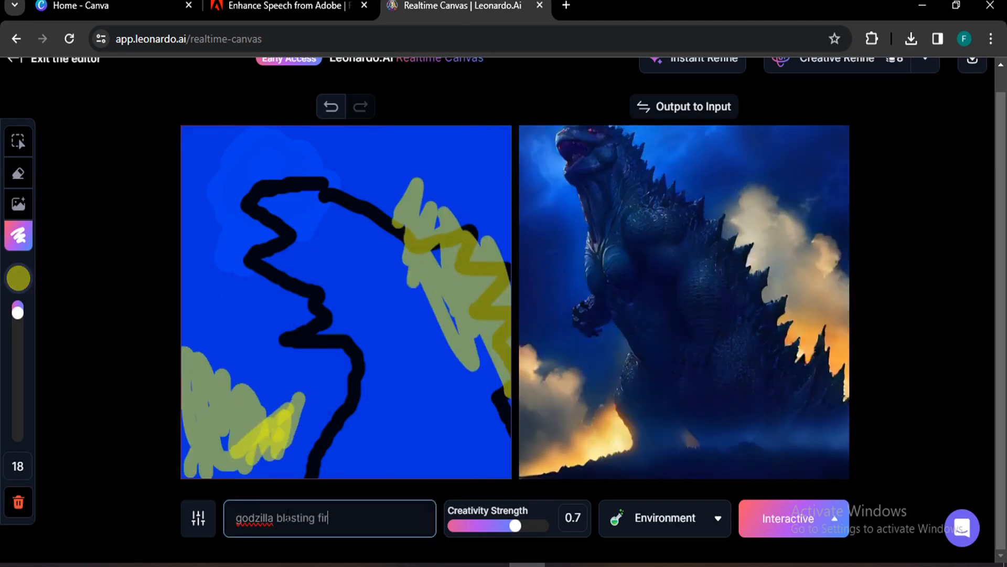
left_click(19, 278)
left_click(83, 310)
mouse_move(278, 234)
left_mouse_down()
mouse_move(218, 227)
mouse_move(186, 239)
left_mouse_up()
- Add "from mouth" to the prompt, set the orange brush to full opacity, and widen the painted flame
left_click(356, 518)
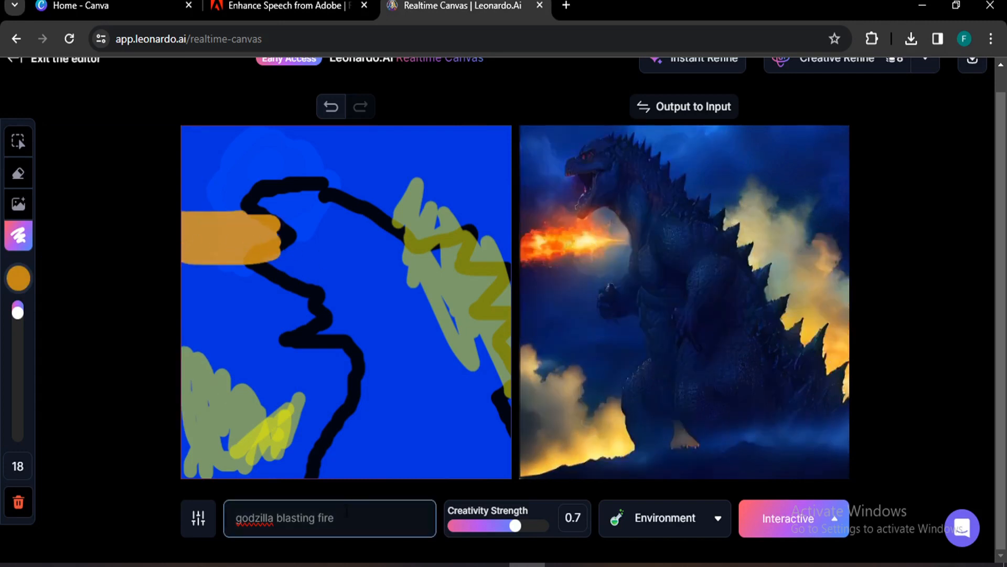
type("from mouth")
left_click(18, 278)
left_click(196, 329)
mouse_move(286, 194)
left_mouse_down()
mouse_move(220, 276)
mouse_move(291, 277)
left_mouse_up()
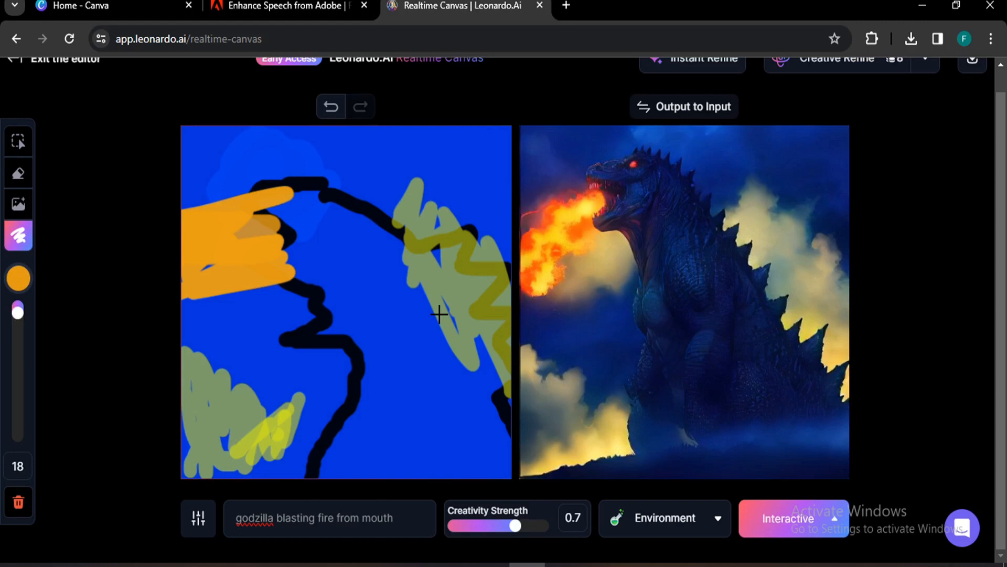
- Transfer the generated Godzilla image to the input canvas and paint a pink patch along the creature's back
scroll(565, 318, "up", 1)
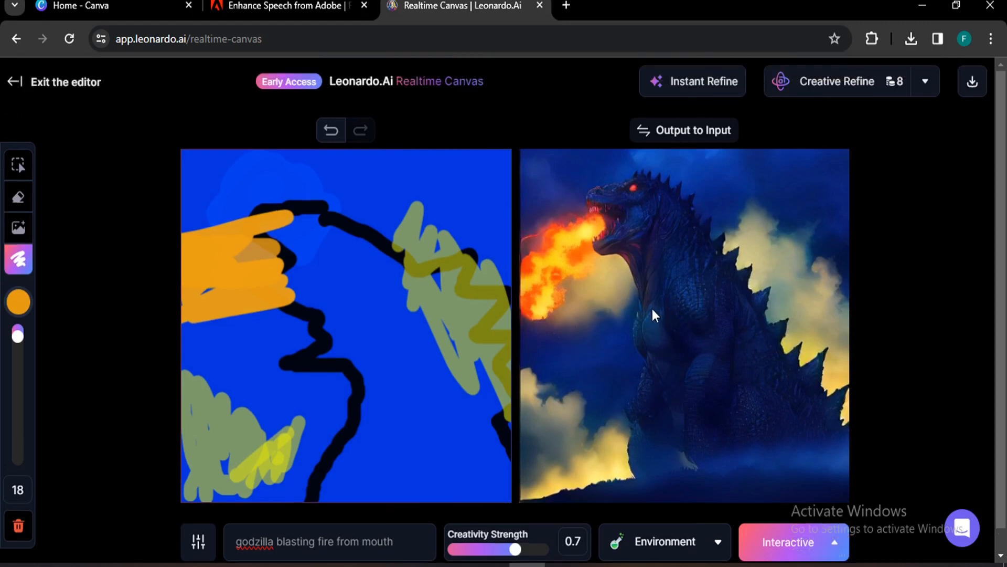
left_click(682, 132)
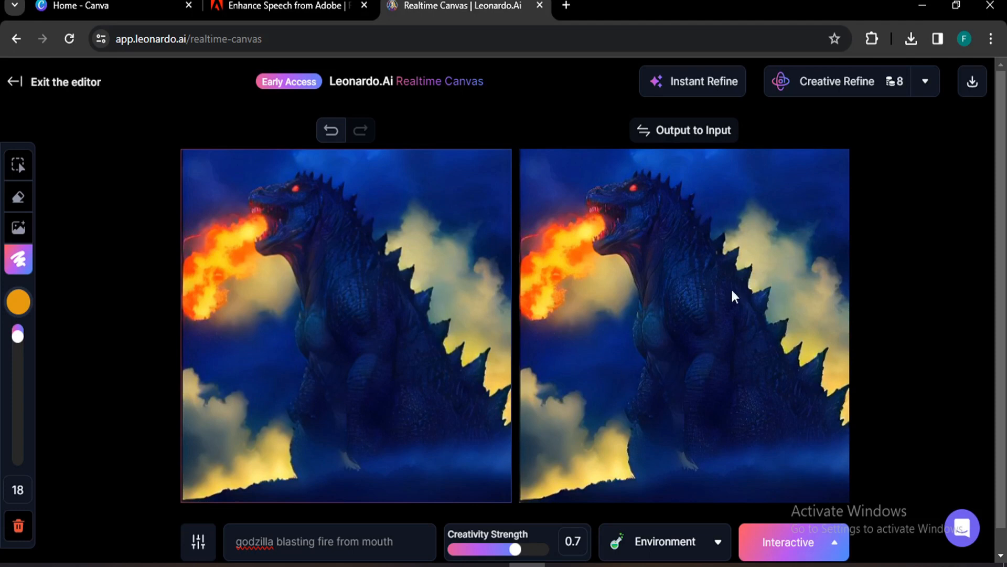
left_click(19, 302)
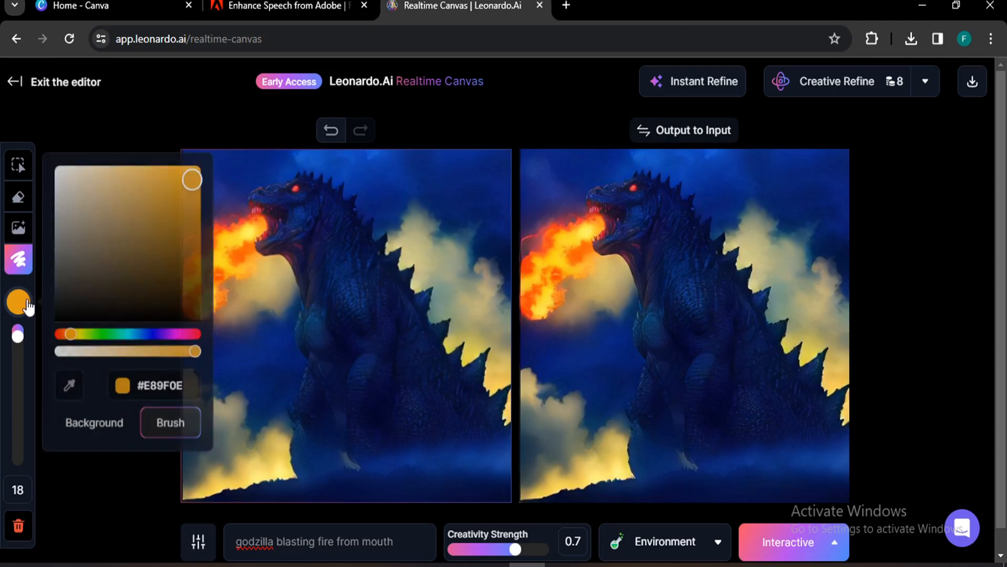
left_click(181, 334)
mouse_move(389, 263)
left_mouse_down()
mouse_move(460, 337)
mouse_move(438, 315)
left_mouse_up()
mouse_move(416, 259)
left_mouse_down()
mouse_move(451, 315)
mouse_move(434, 340)
mouse_move(399, 278)
mouse_move(408, 288)
mouse_move(394, 293)
mouse_move(466, 366)
left_mouse_up()
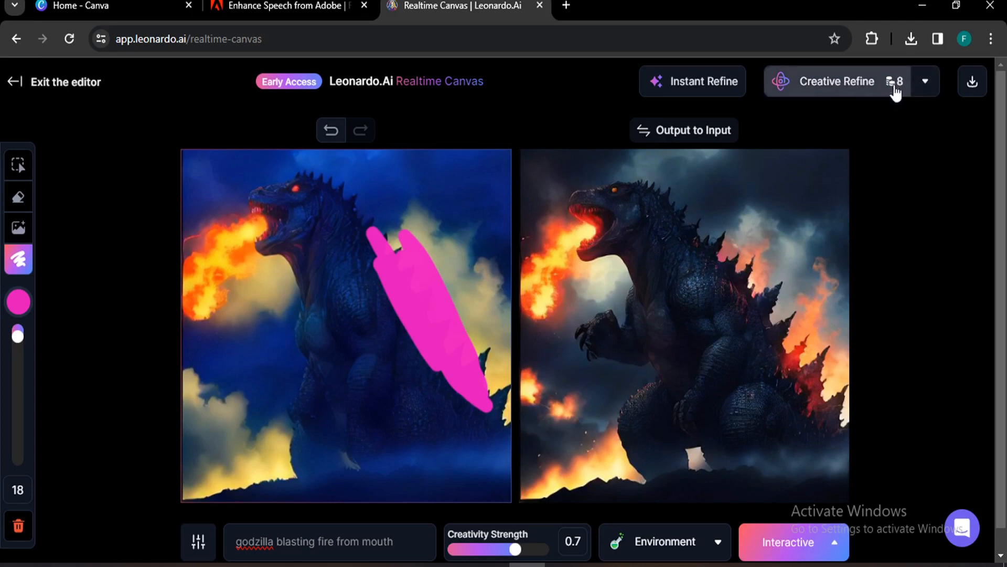
- Switch the refine mode to Normal Refine, and return it to Creative Refine
left_click(926, 88)
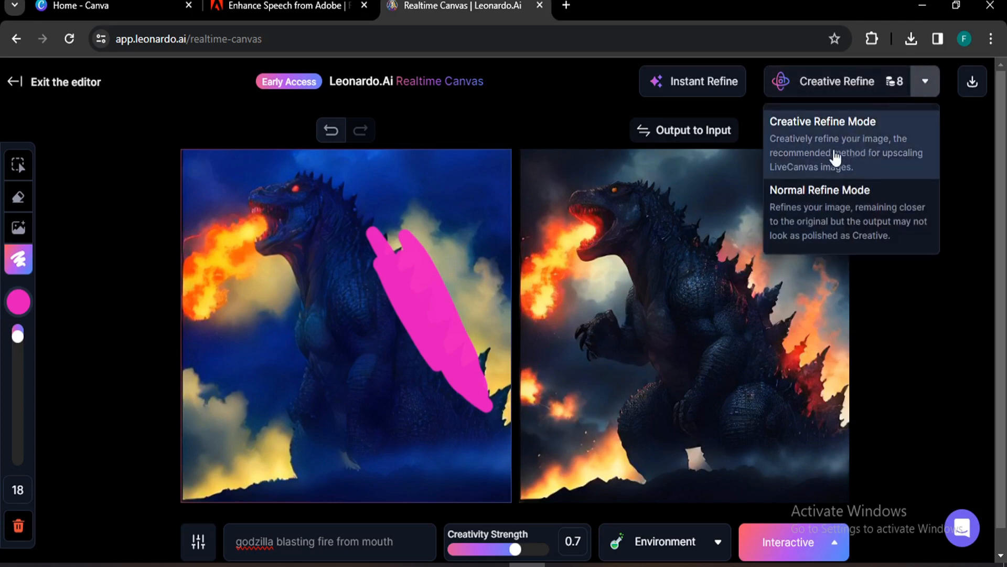
left_click(854, 222)
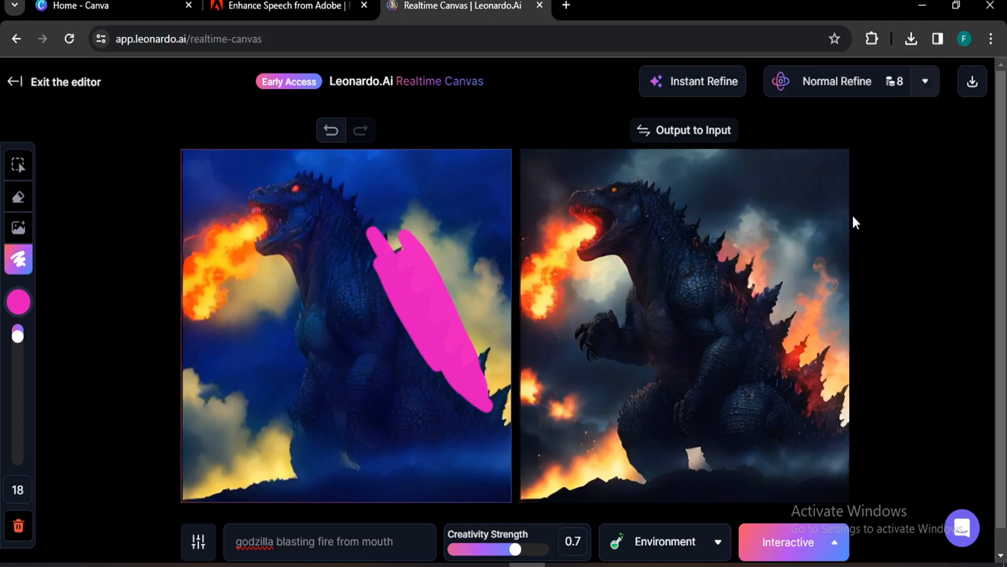
left_click(923, 82)
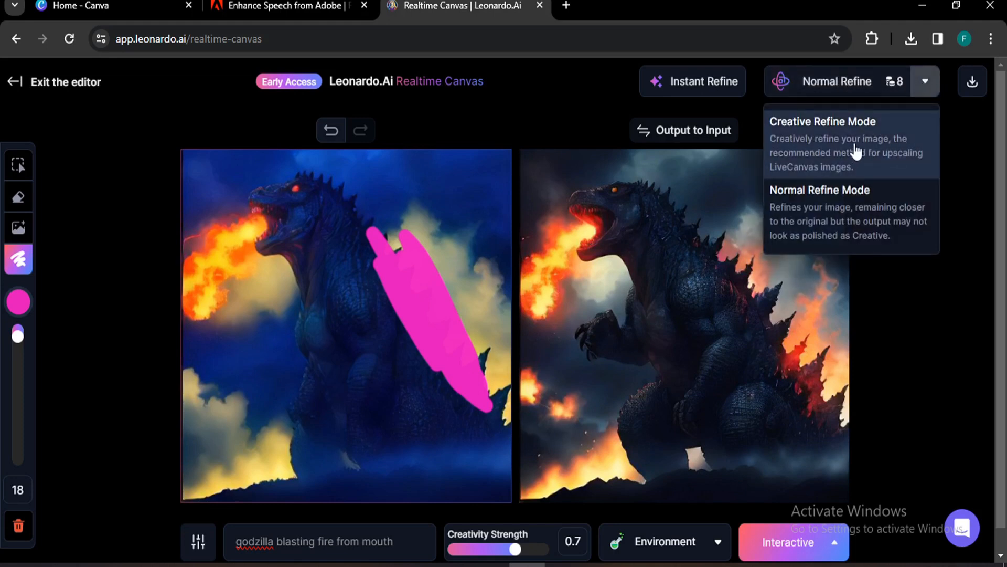
left_click(857, 152)
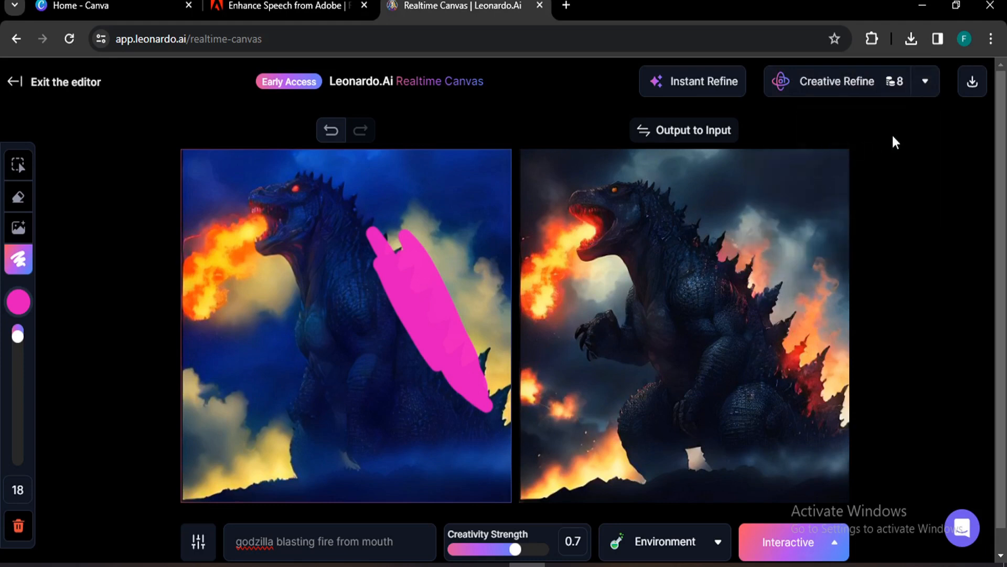
- Download the generated Godzilla image and show the downloaded file in its folder
left_click(971, 87)
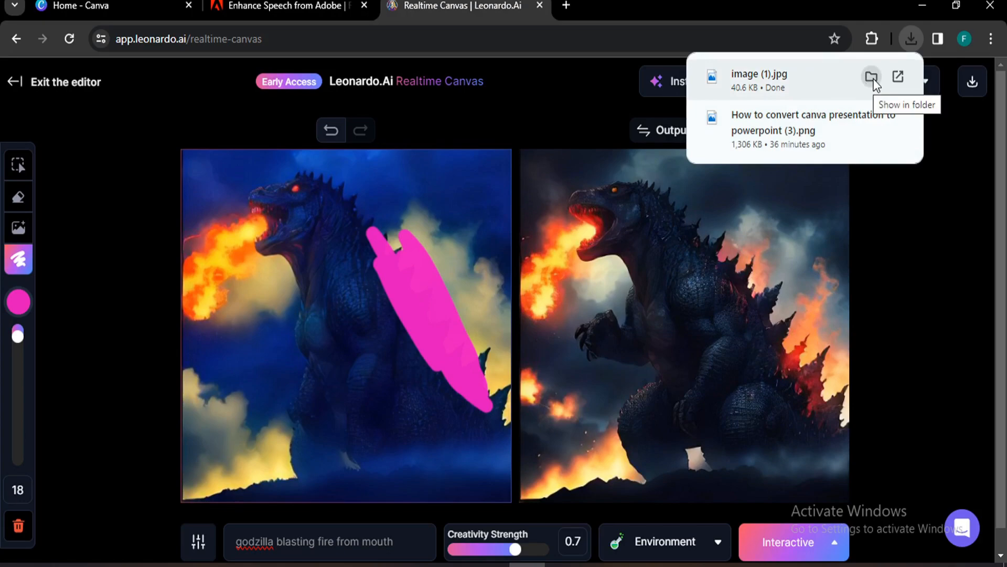
left_click(870, 78)
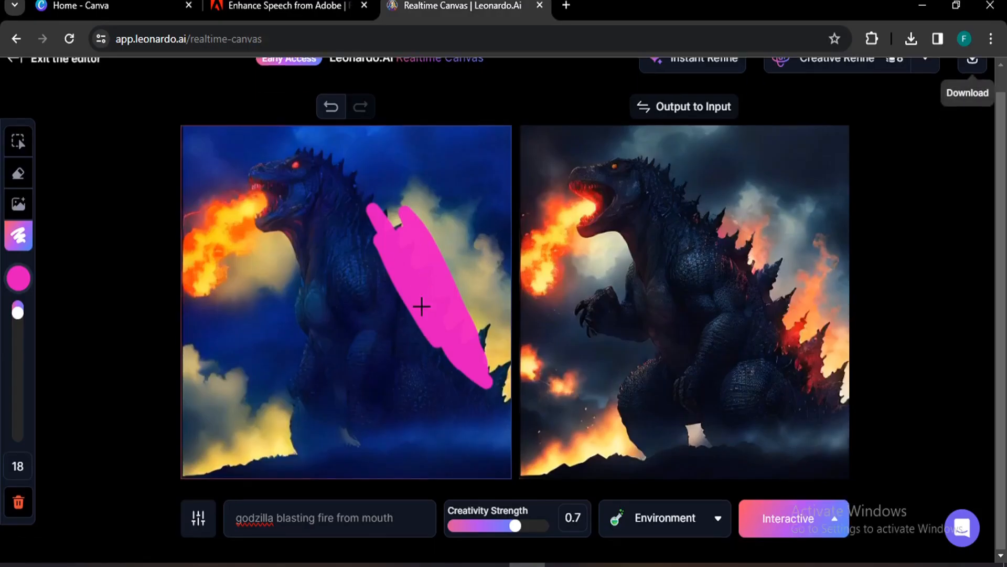
scroll(420, 306, "down", 1)
scroll(519, 284, "up", 1)
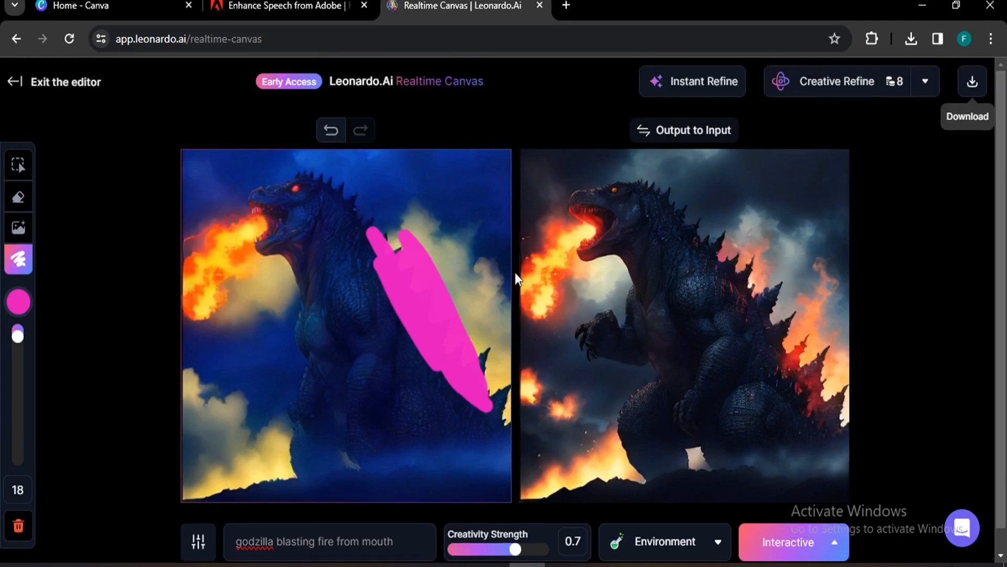
scroll(515, 273, "down", 1)
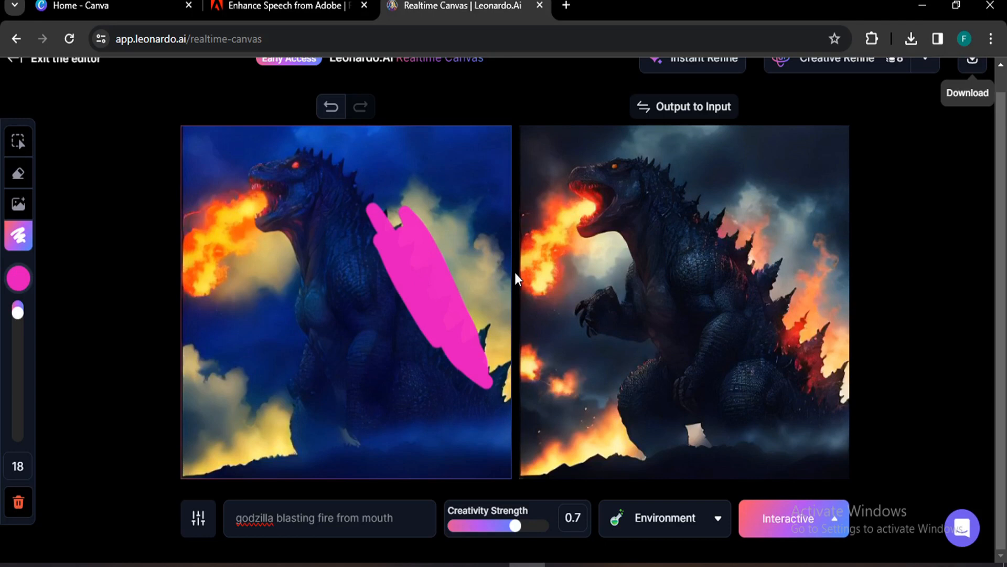
scroll(515, 273, "up", 1)
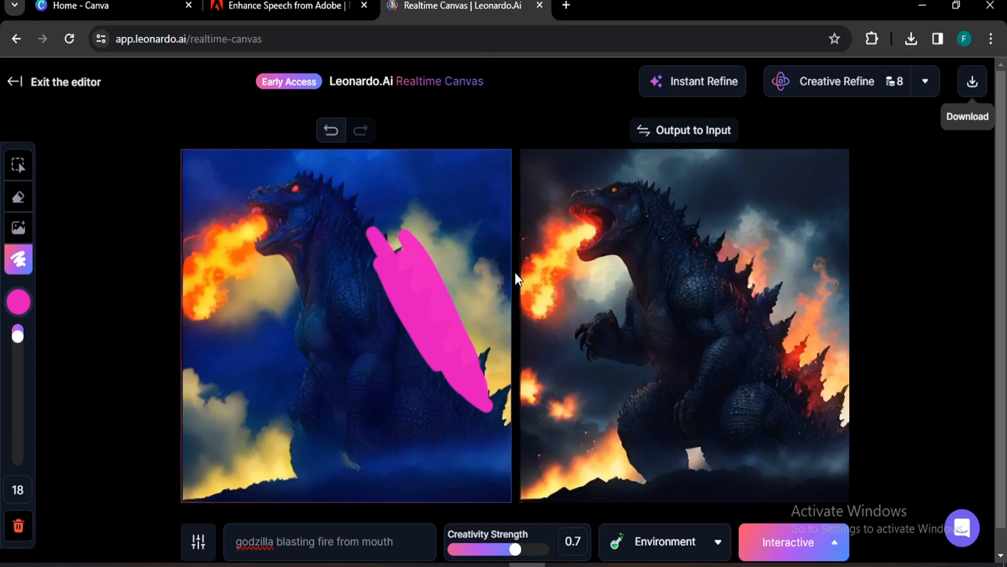